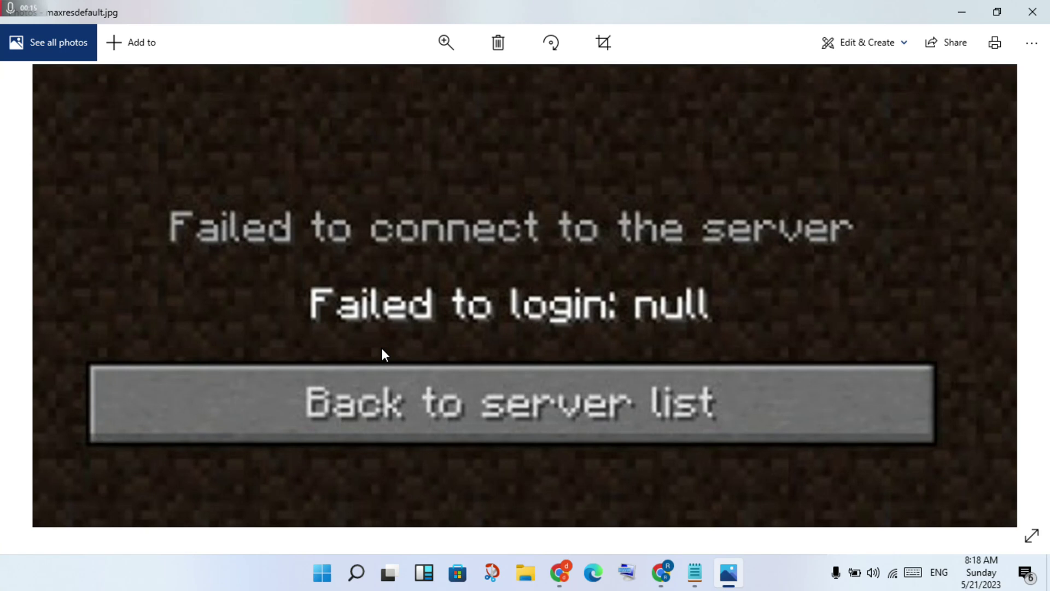
- Close the Photos window showing the 'Failed to login: null' error screenshot
{"action": "left_click", "coordinate": [1032, 12]}
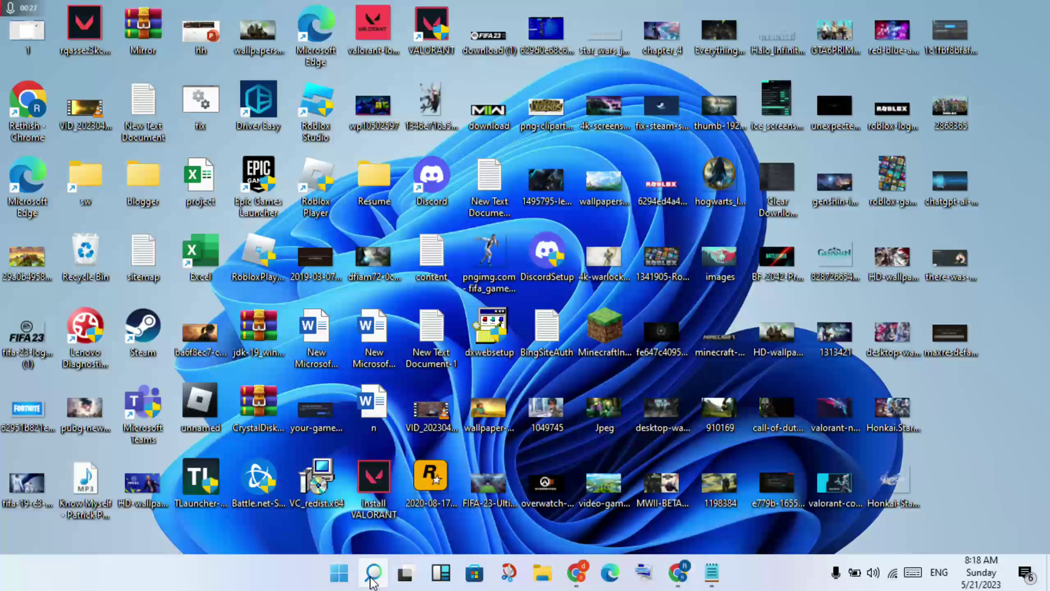
- Search Windows for 'task manager' and launch Task Manager from the results
{"action": "left_click", "coordinate": [372, 580]}
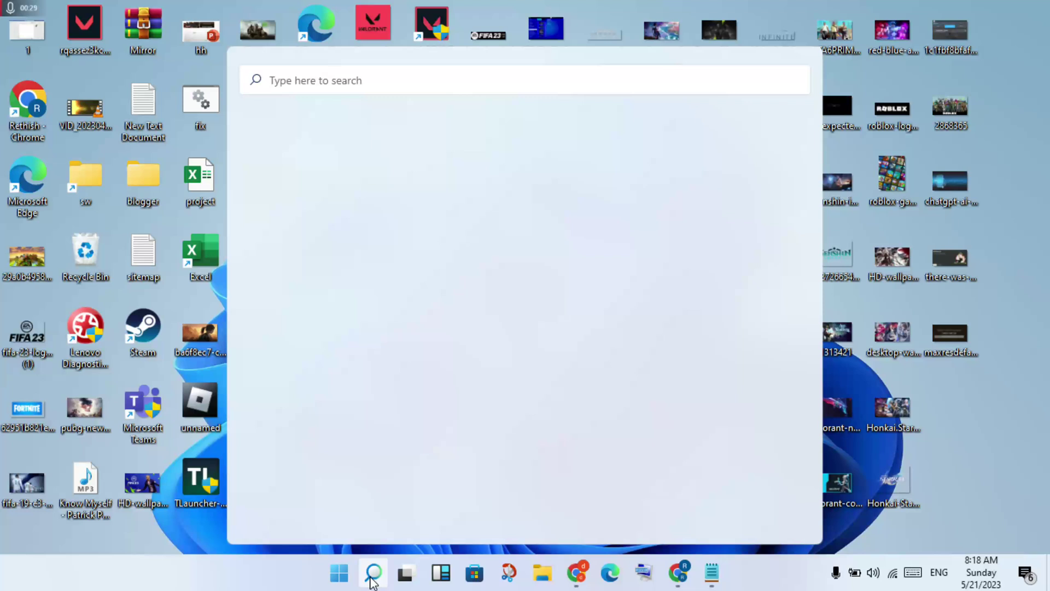
{"action": "type", "text": "task"}
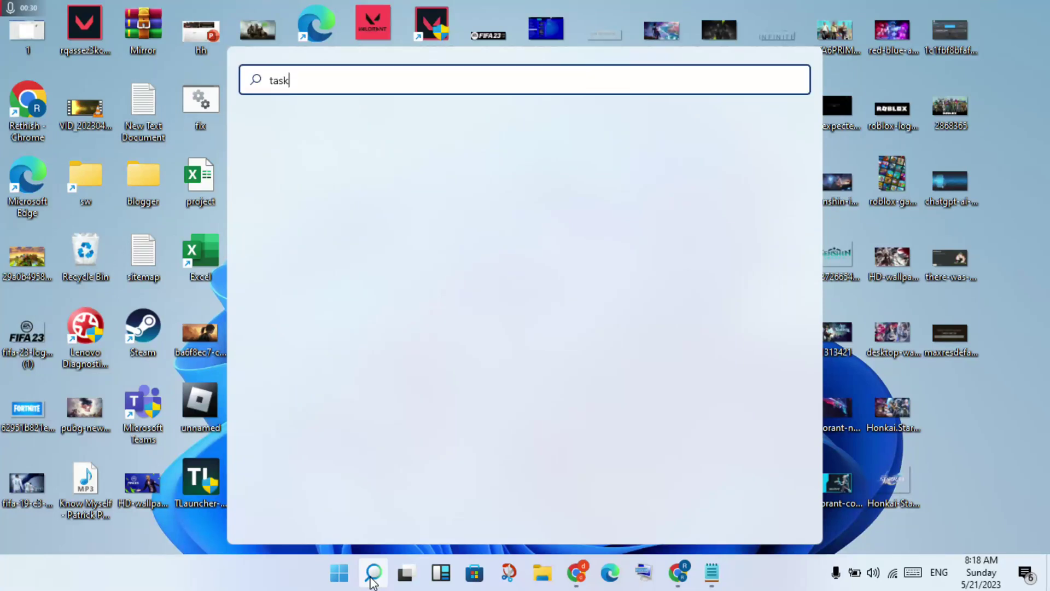
{"action": "type", "text": " mana"}
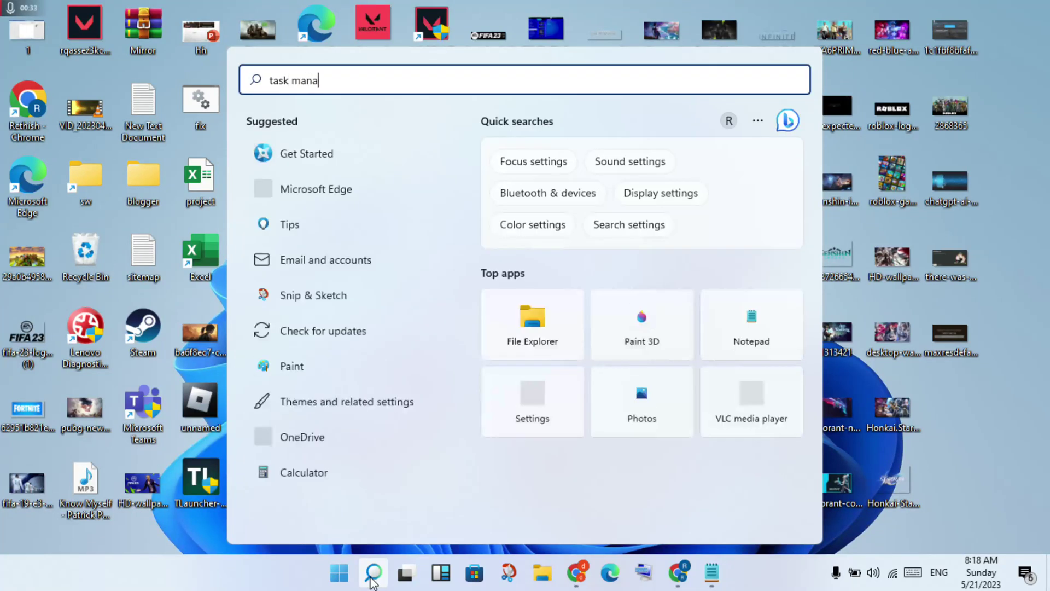
{"action": "type", "text": "ger"}
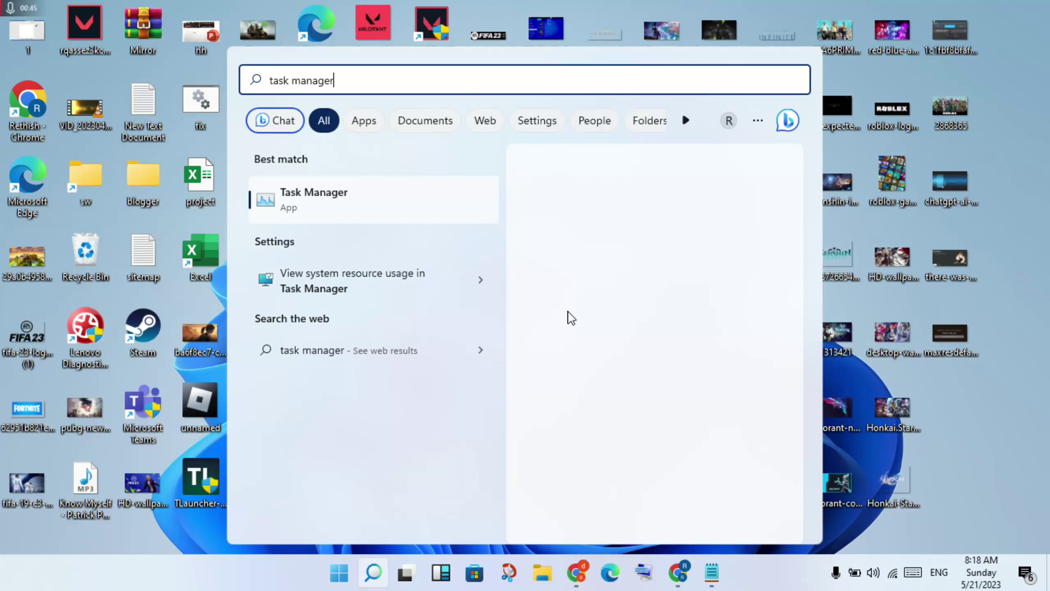
{"action": "left_click", "coordinate": [585, 316]}
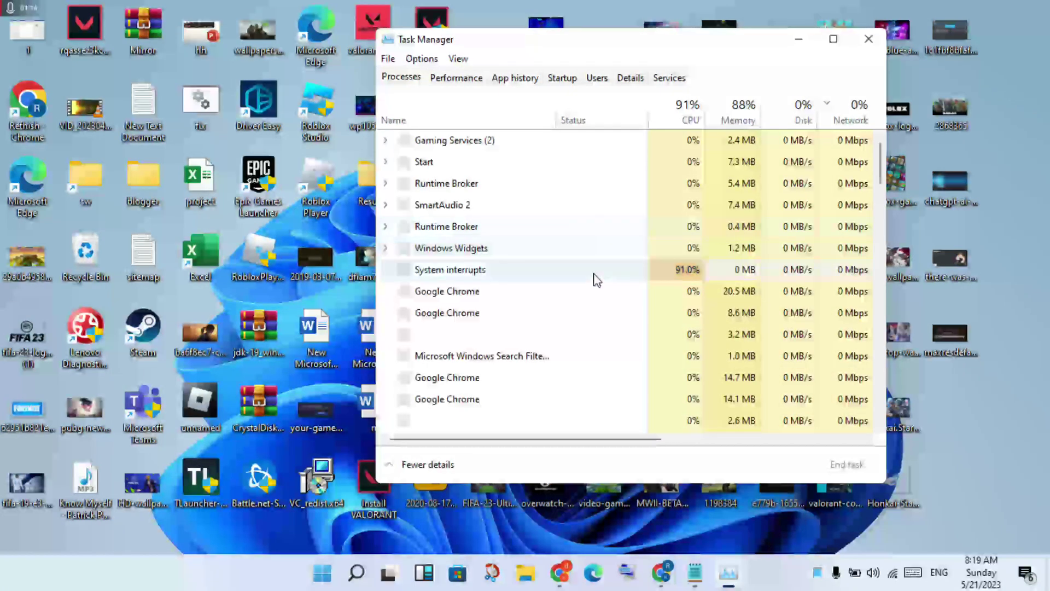
- Scroll through the Processes list and check the wsappx process's End task option without using it
{"action": "scroll", "coordinate": [597, 280], "scroll_direction": "down", "scroll_amount": 5}
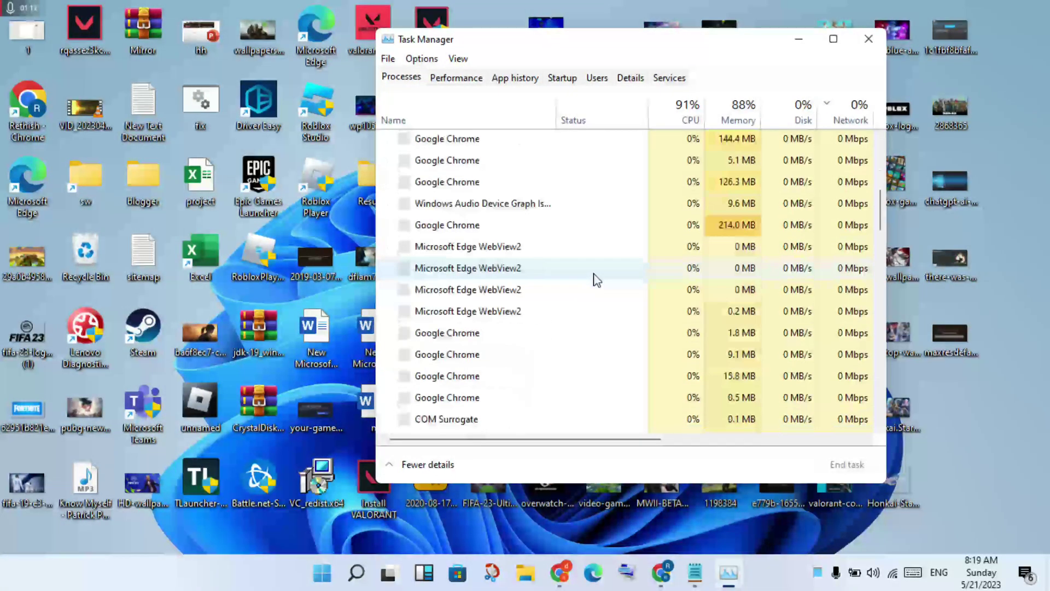
{"action": "scroll", "coordinate": [596, 279], "scroll_direction": "down", "scroll_amount": 3}
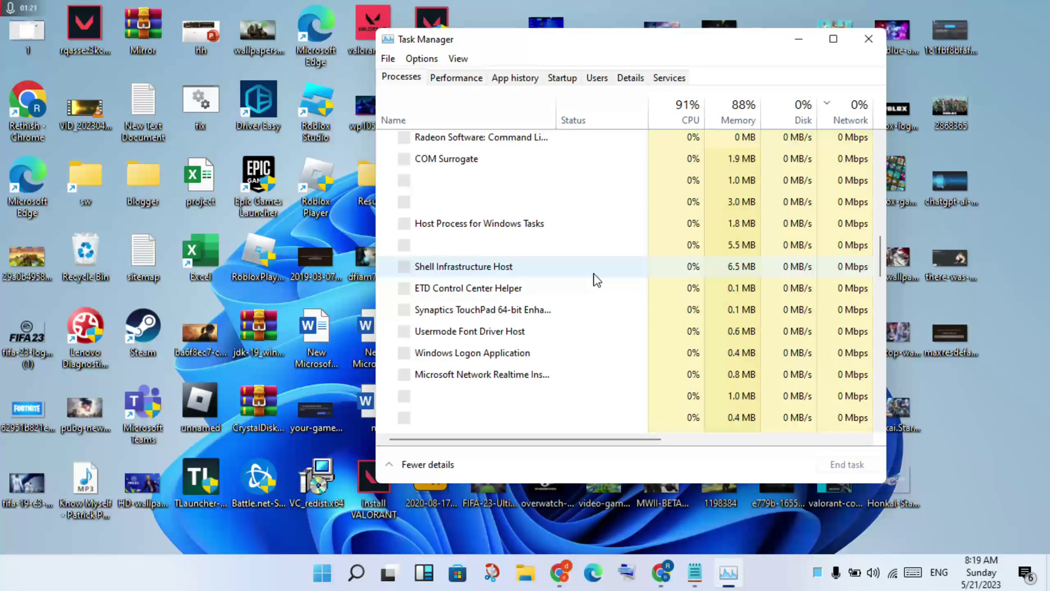
{"action": "scroll", "coordinate": [596, 279], "scroll_direction": "up", "scroll_amount": 8}
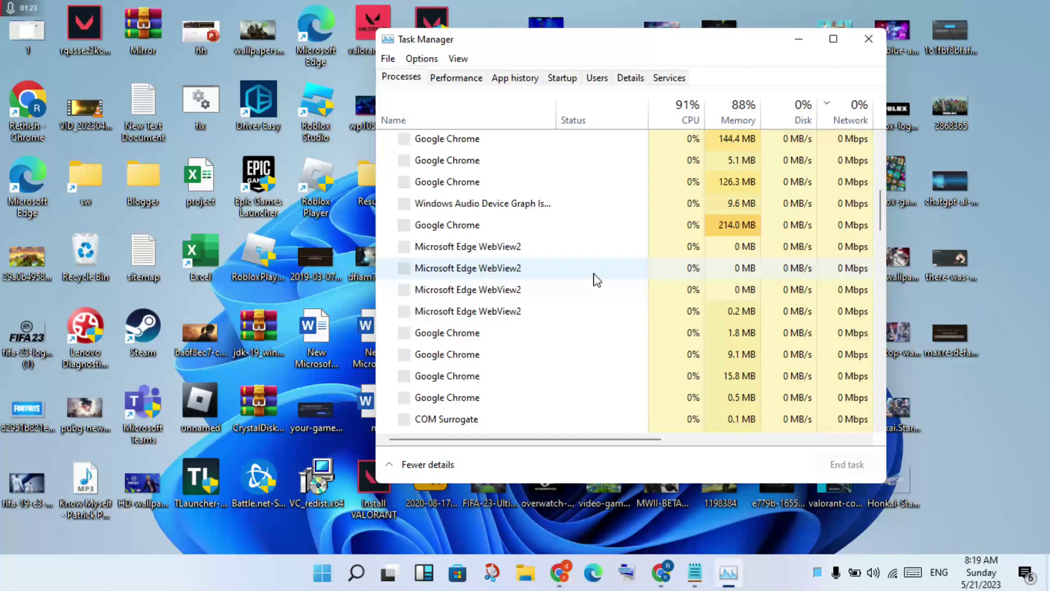
{"action": "scroll", "coordinate": [596, 283], "scroll_direction": "down", "scroll_amount": 7}
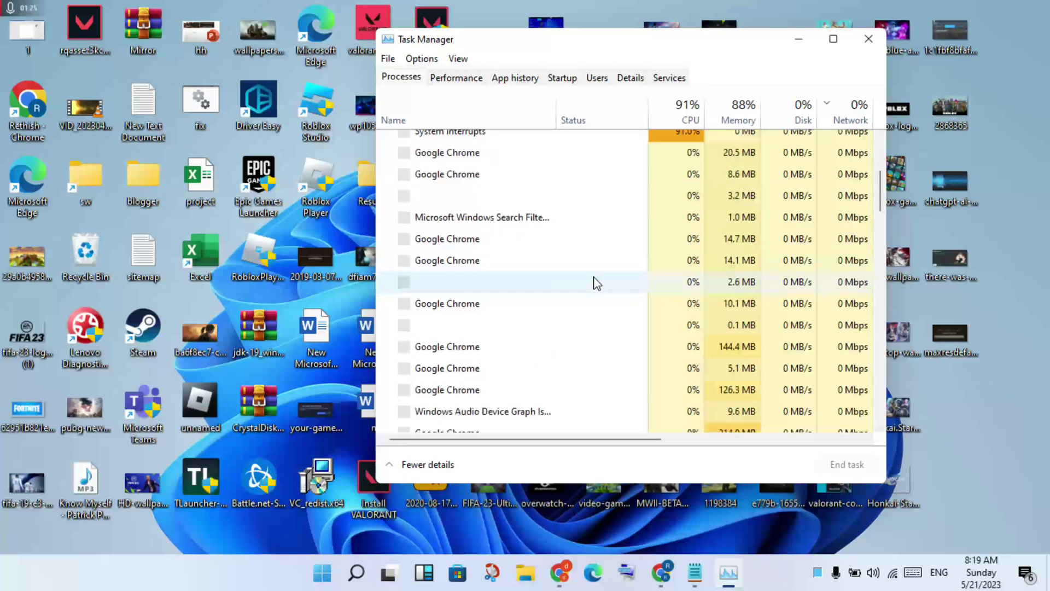
{"action": "scroll", "coordinate": [596, 283], "scroll_direction": "down", "scroll_amount": 10}
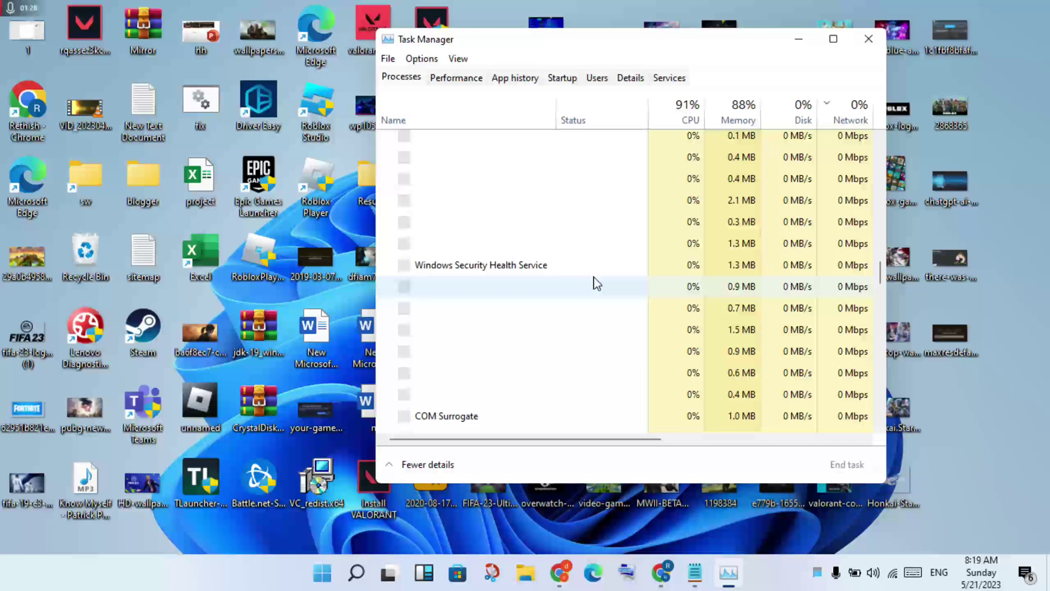
{"action": "scroll", "coordinate": [596, 283], "scroll_direction": "up", "scroll_amount": 5}
{"action": "scroll", "coordinate": [597, 283], "scroll_direction": "up", "scroll_amount": 3}
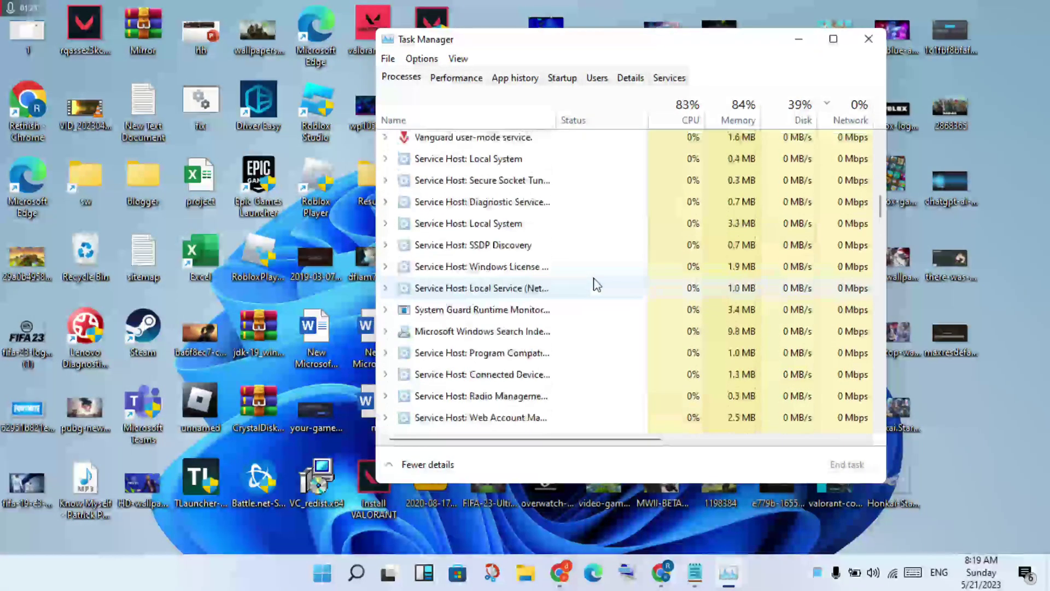
{"action": "scroll", "coordinate": [596, 283], "scroll_direction": "up", "scroll_amount": 6}
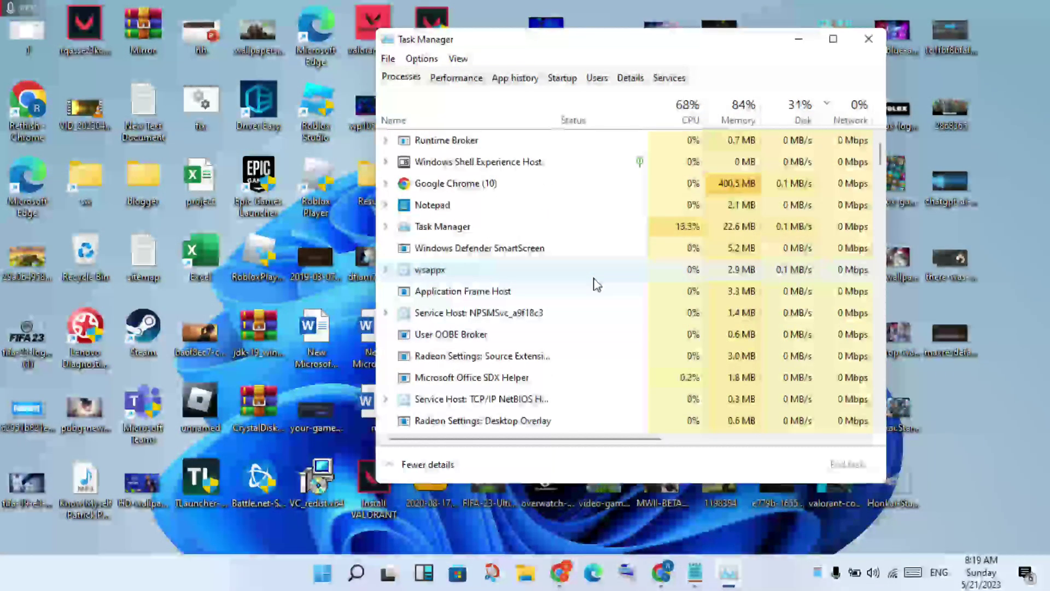
{"action": "right_click", "coordinate": [596, 280]}
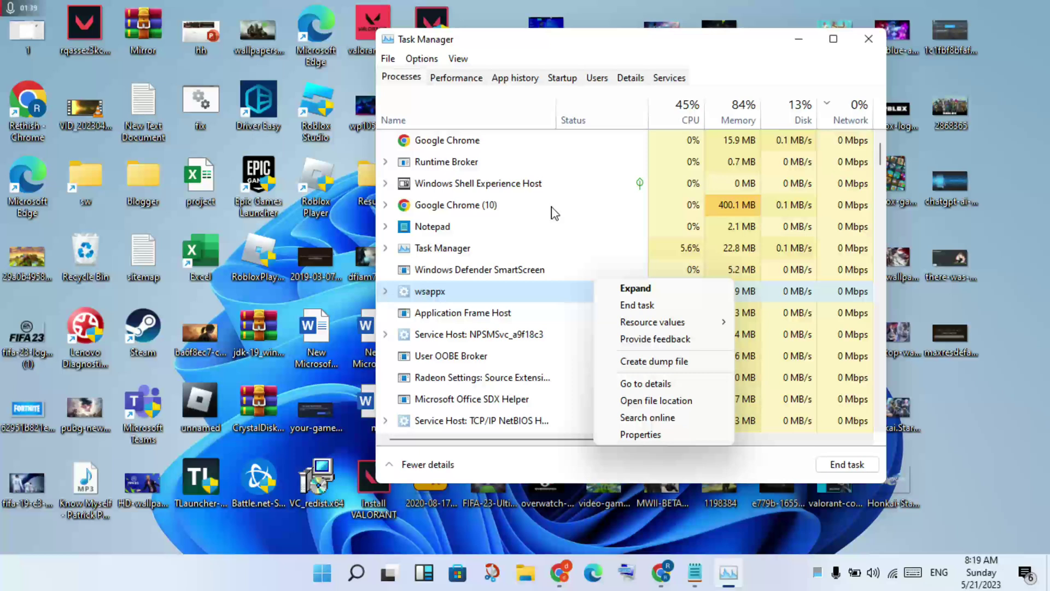
{"action": "left_click", "coordinate": [551, 210]}
{"action": "scroll", "coordinate": [552, 210], "scroll_direction": "down", "scroll_amount": 10}
{"action": "scroll", "coordinate": [553, 212], "scroll_direction": "up", "scroll_amount": 8}
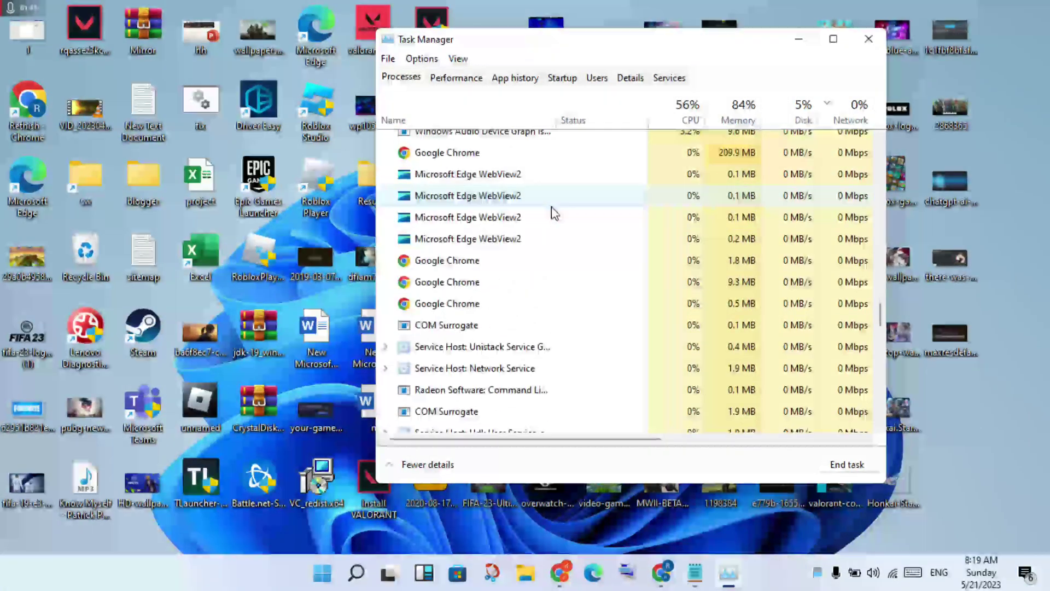
- Close Task Manager, bring back the Notepad note with the account.xbox.com link, and close it
{"action": "left_click", "coordinate": [870, 48]}
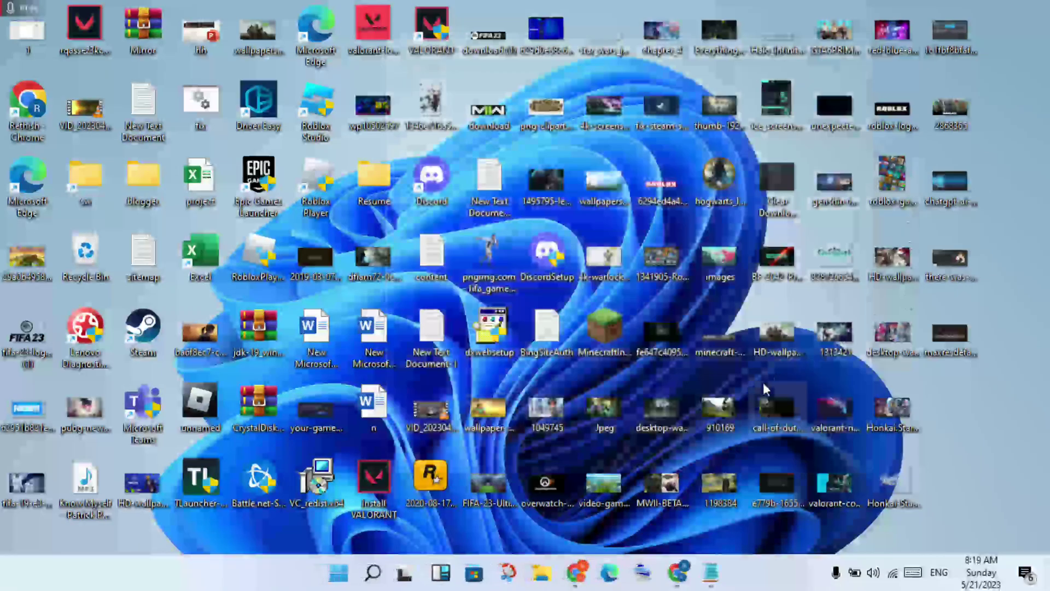
{"action": "left_click", "coordinate": [713, 574]}
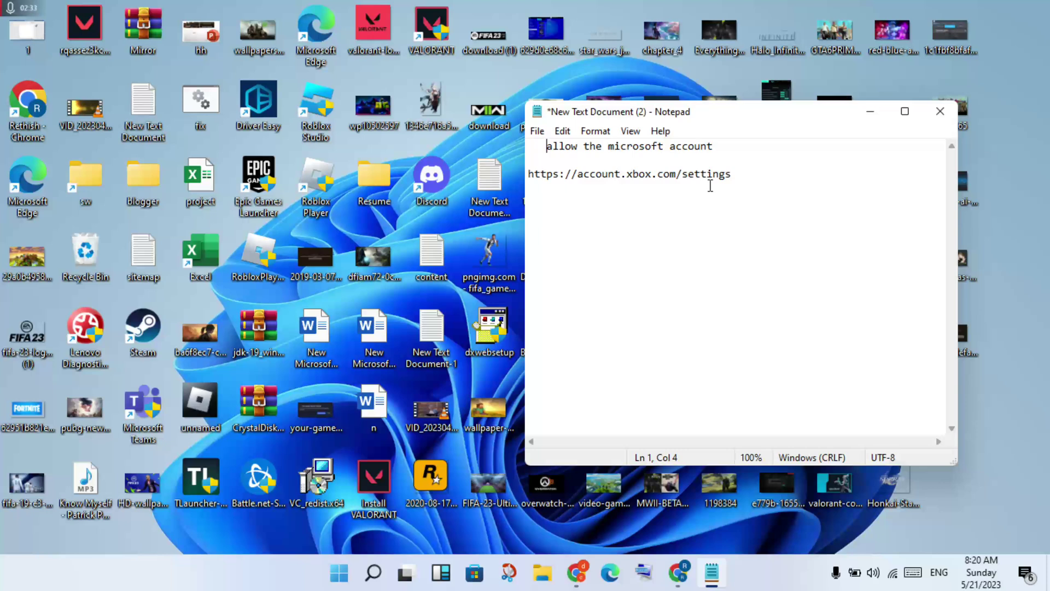
{"action": "left_click", "coordinate": [940, 113]}
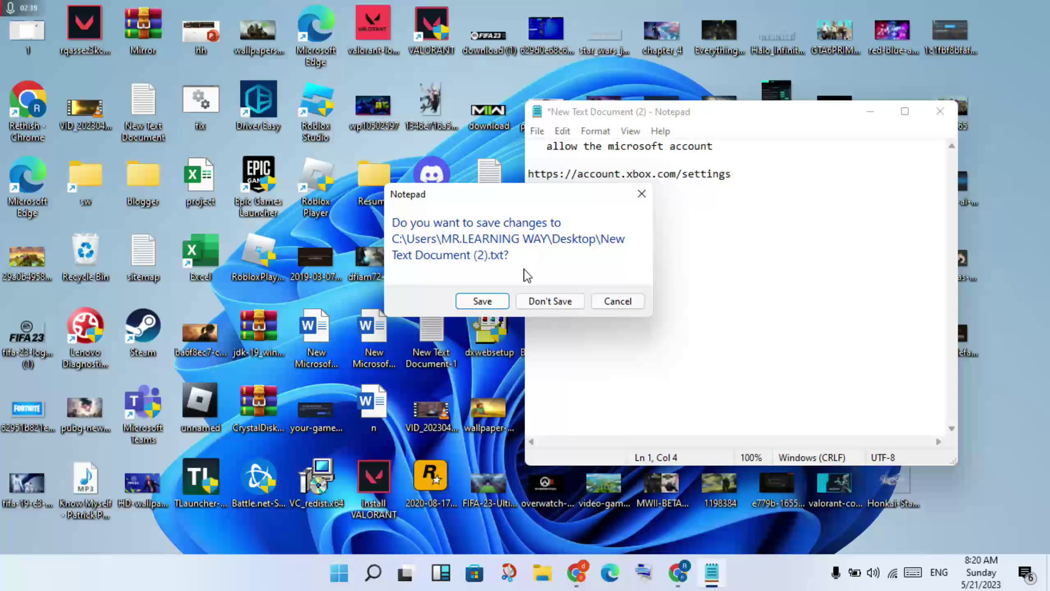
- Close Notepad without saving, then search Windows for 'control panel'
{"action": "left_click", "coordinate": [552, 301]}
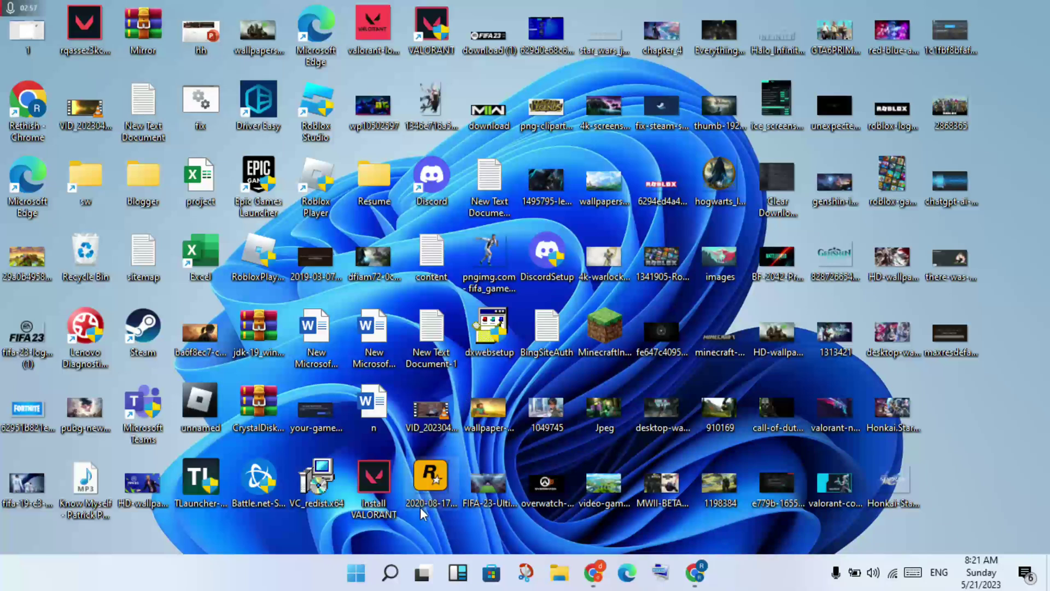
{"action": "left_click", "coordinate": [389, 573]}
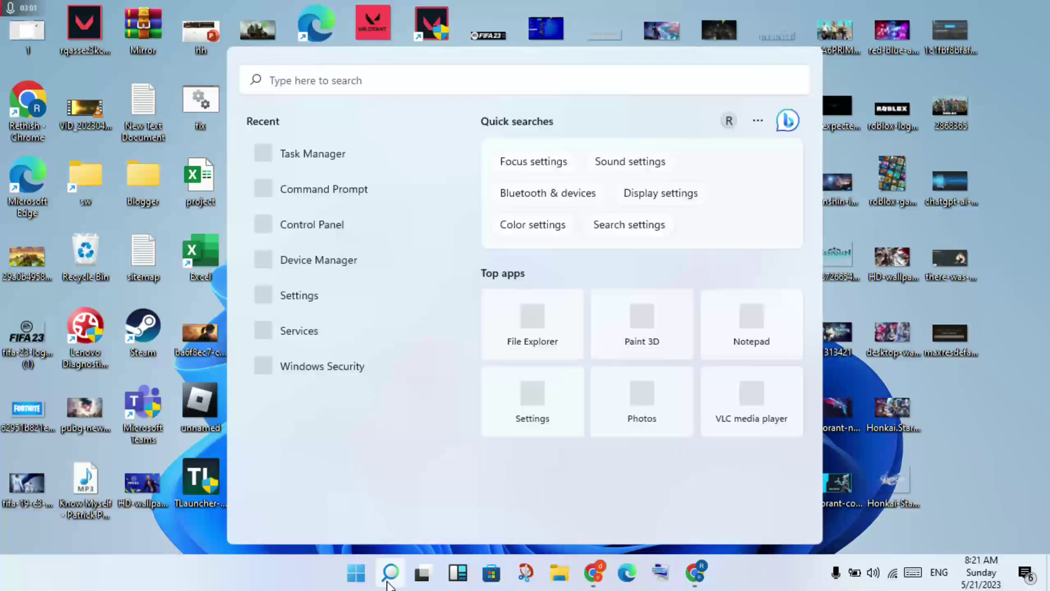
{"action": "type", "text": "ont"}
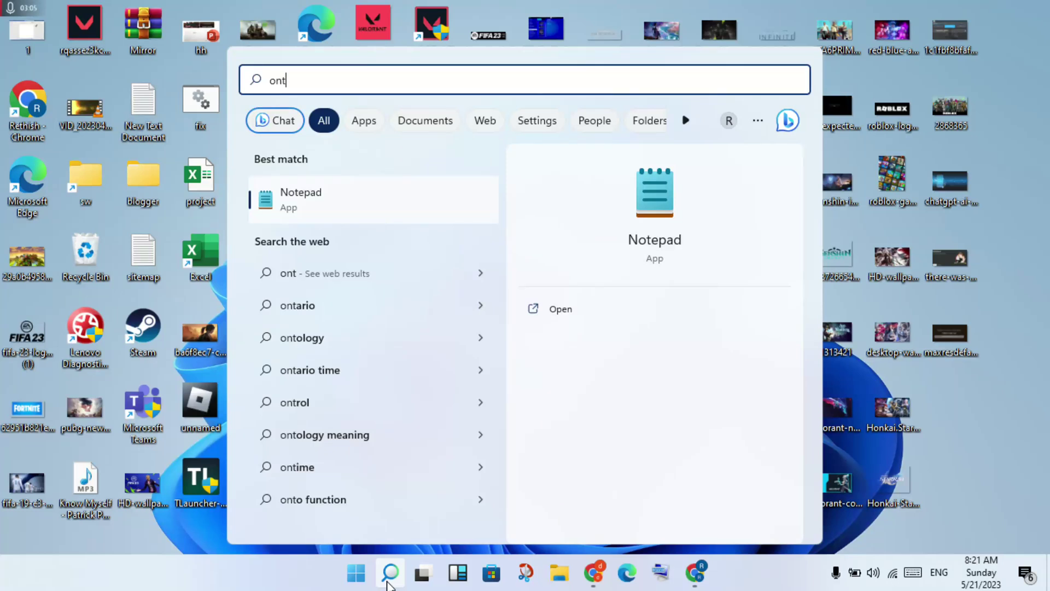
{"action": "key", "text": "BackSpace"}
{"action": "key", "text": "BackSpace"}
{"action": "key", "text": "BackSpace"}
{"action": "type", "text": "control"}
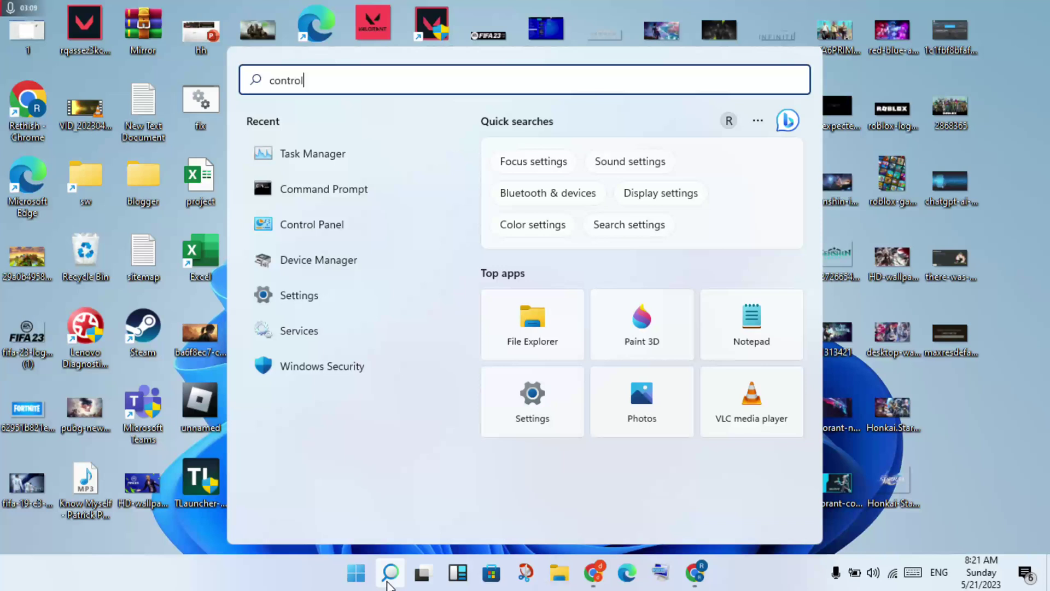
{"action": "type", "text": " pa"}
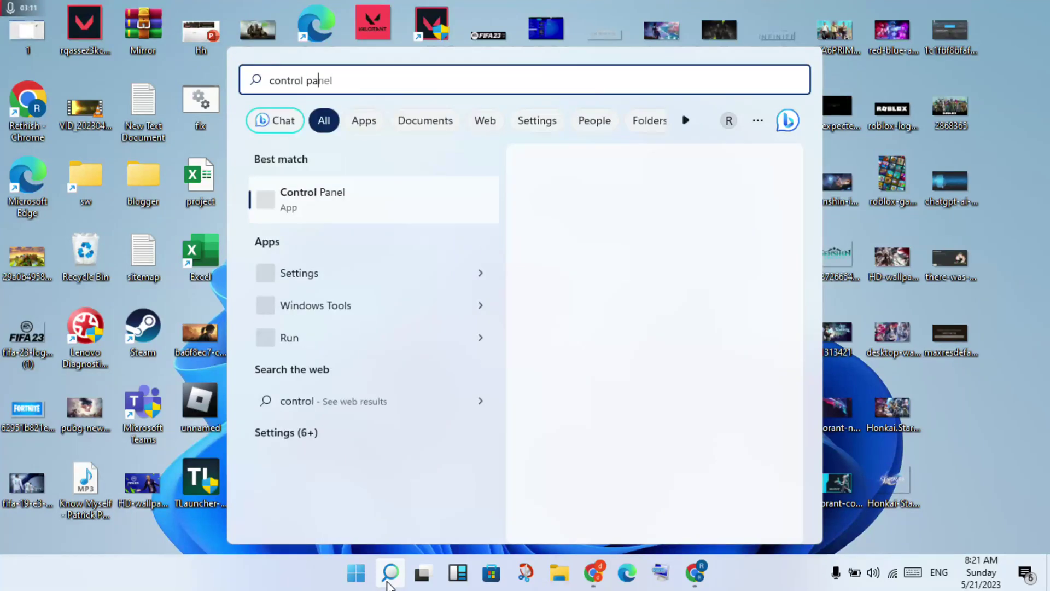
{"action": "type", "text": "nel"}
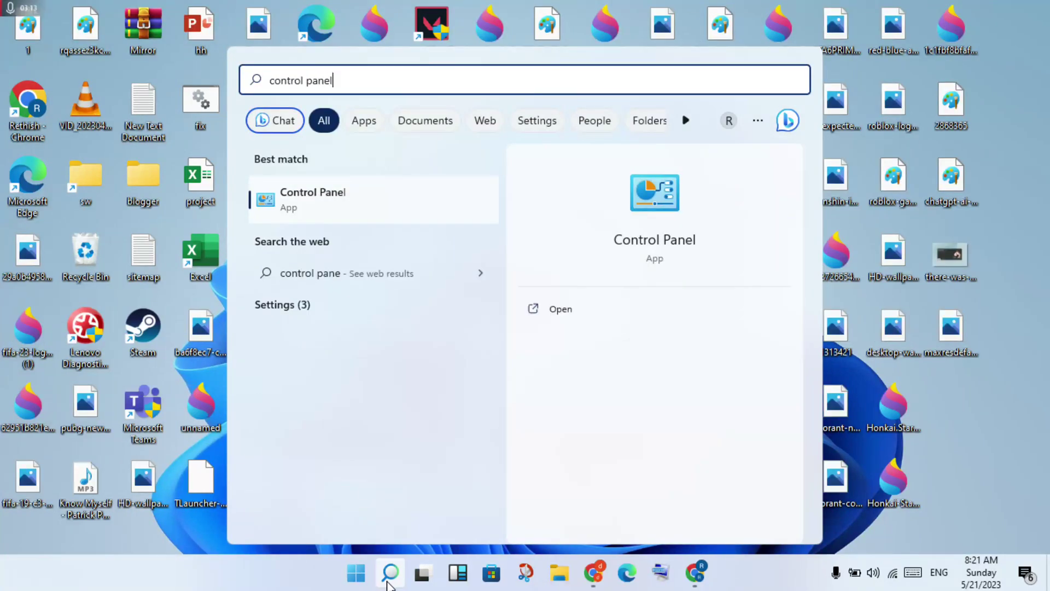
- Launch Control Panel and go to Network and Internet > Network and Sharing Center
{"action": "left_click", "coordinate": [579, 315]}
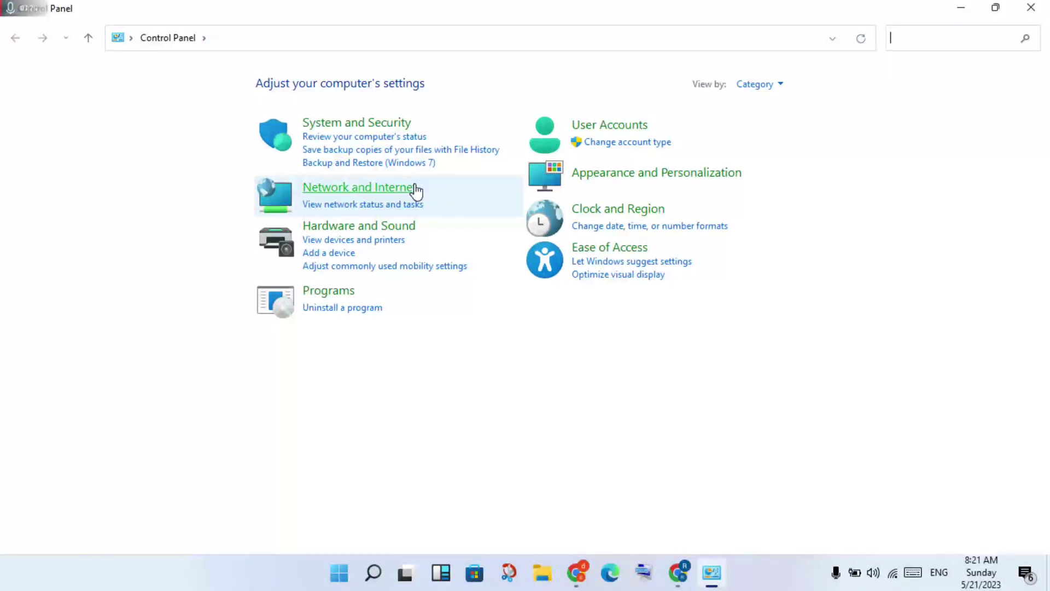
{"action": "left_click", "coordinate": [417, 189]}
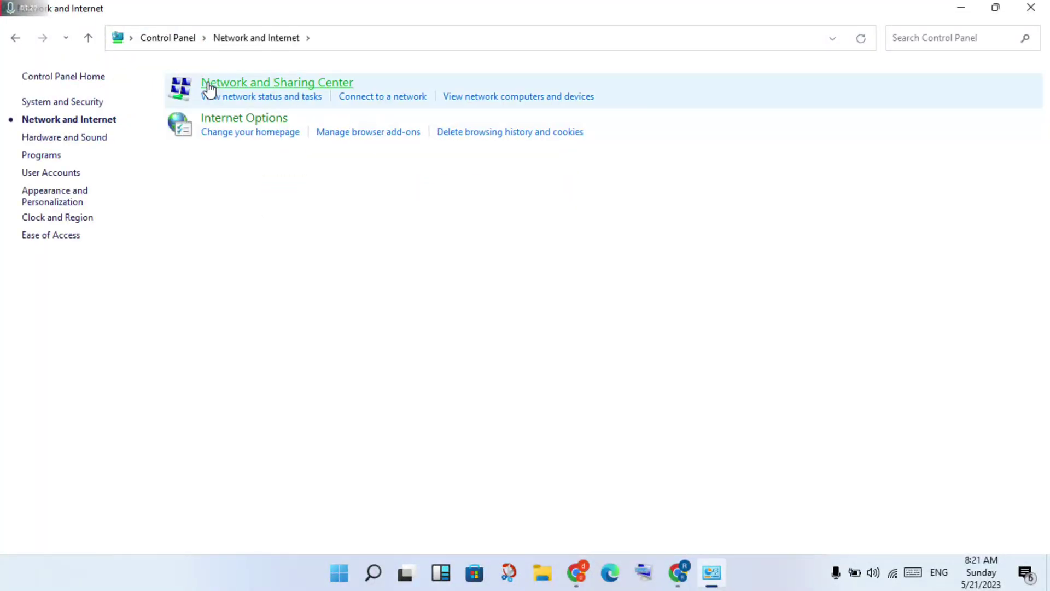
{"action": "left_click", "coordinate": [234, 83]}
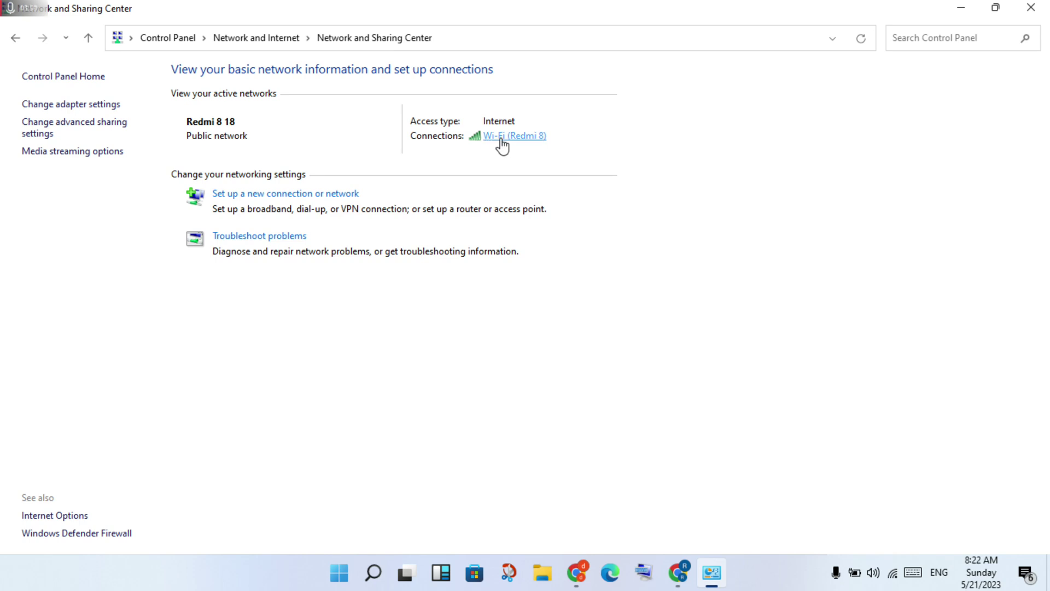
- Open the Wi-Fi (Redmi 8) connection's properties and select Internet Protocol Version 4 (TCP/IPv4)
{"action": "left_click", "coordinate": [502, 143]}
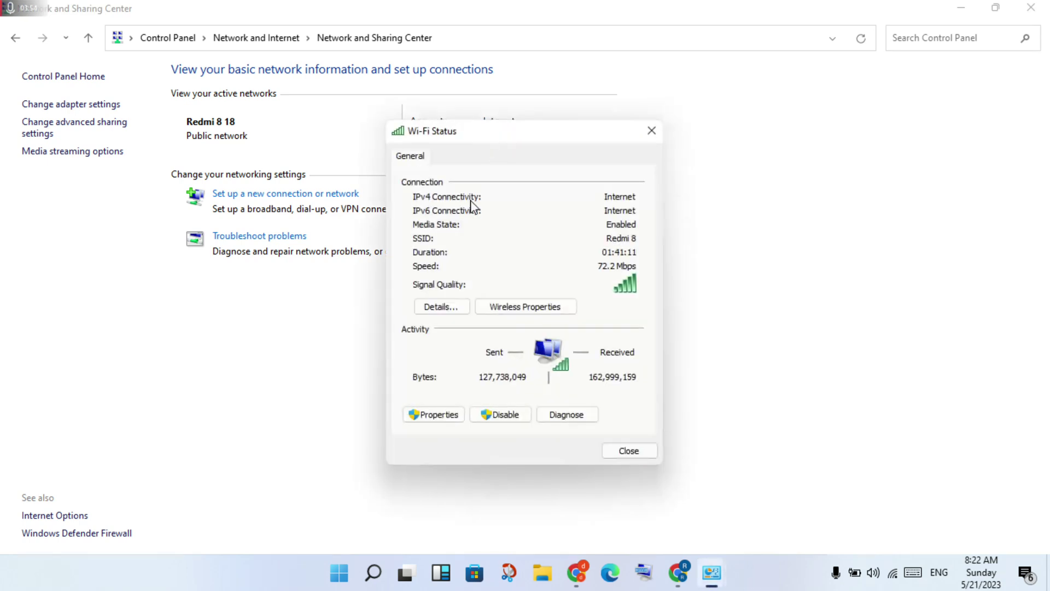
{"action": "left_click", "coordinate": [433, 415]}
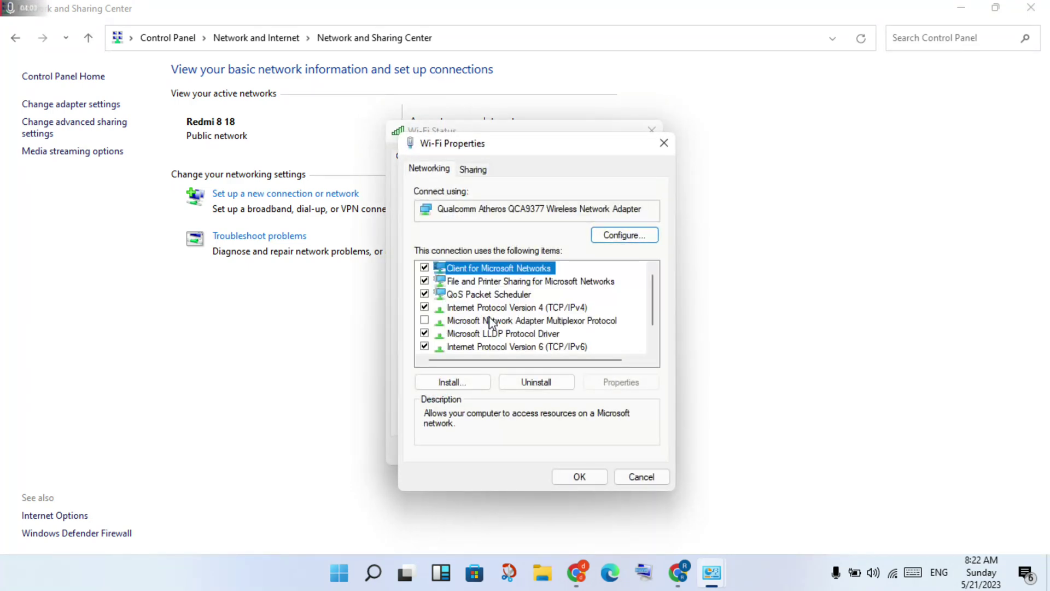
{"action": "left_click", "coordinate": [512, 309]}
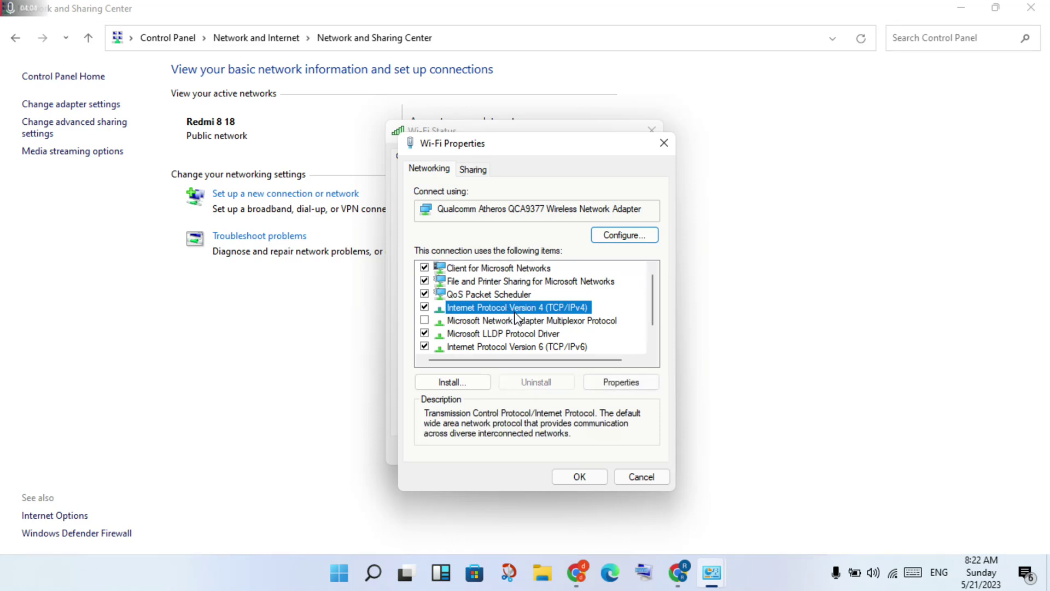
- Set the IPv4 DNS servers to 8.8.8.8 and 8.8.4.4, then close Wi-Fi Properties and minimize Control Panel
{"action": "left_click", "coordinate": [603, 379]}
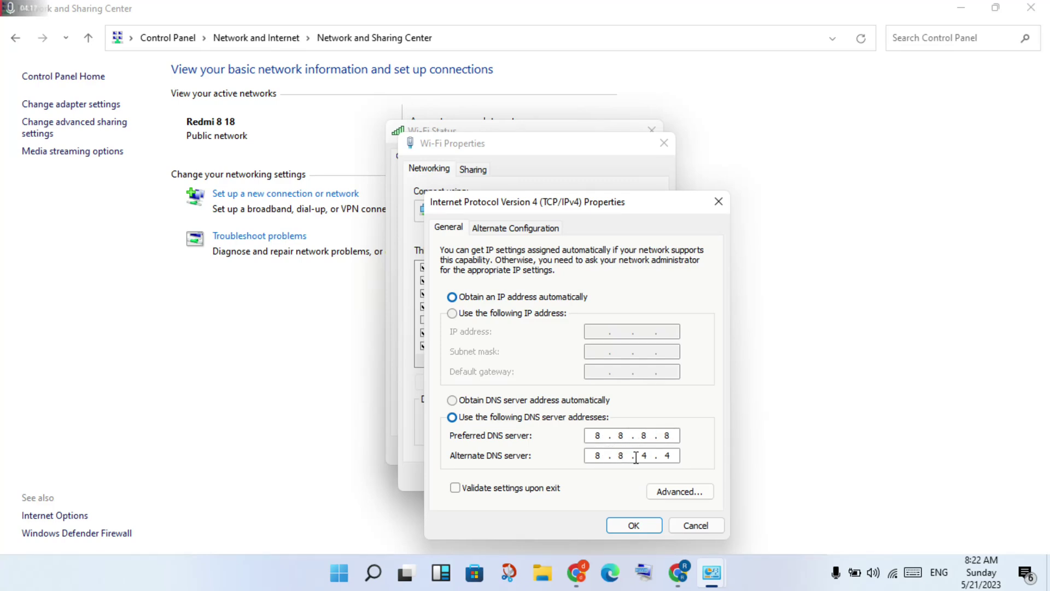
{"action": "left_click", "coordinate": [634, 526]}
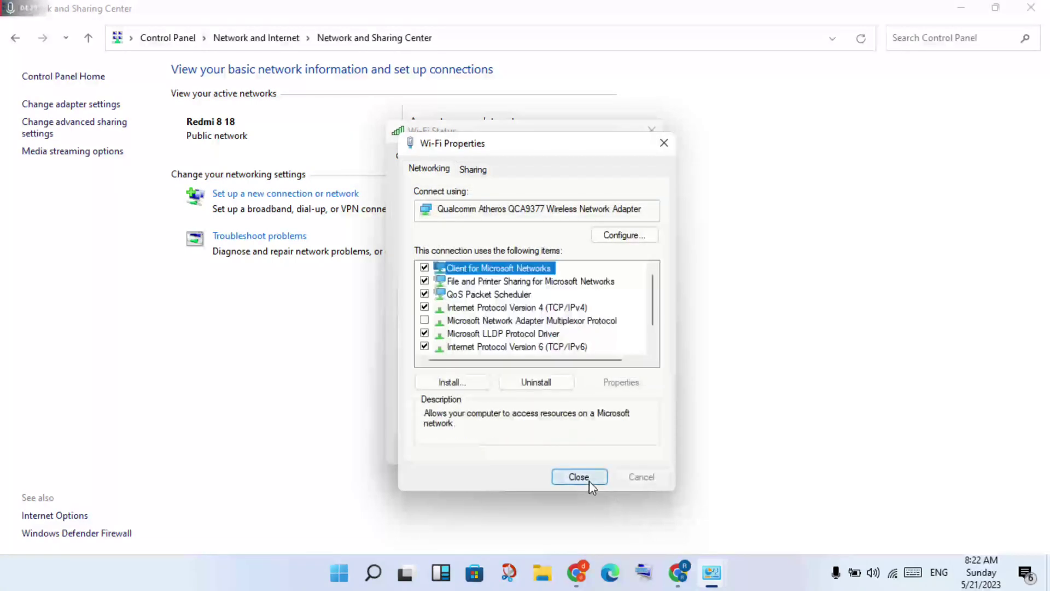
{"action": "left_click", "coordinate": [590, 481]}
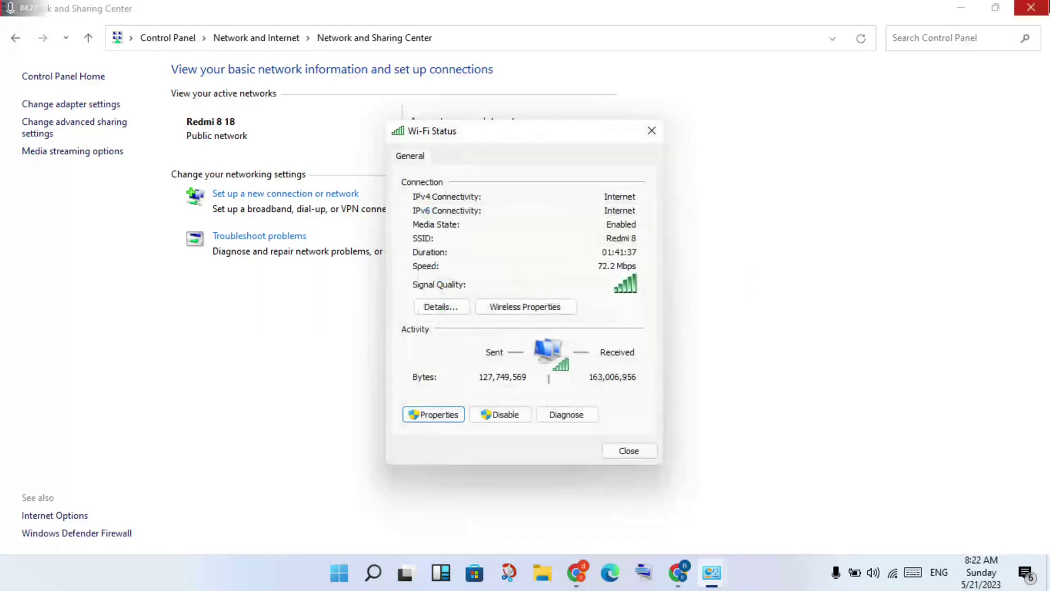
{"action": "left_click", "coordinate": [711, 573]}
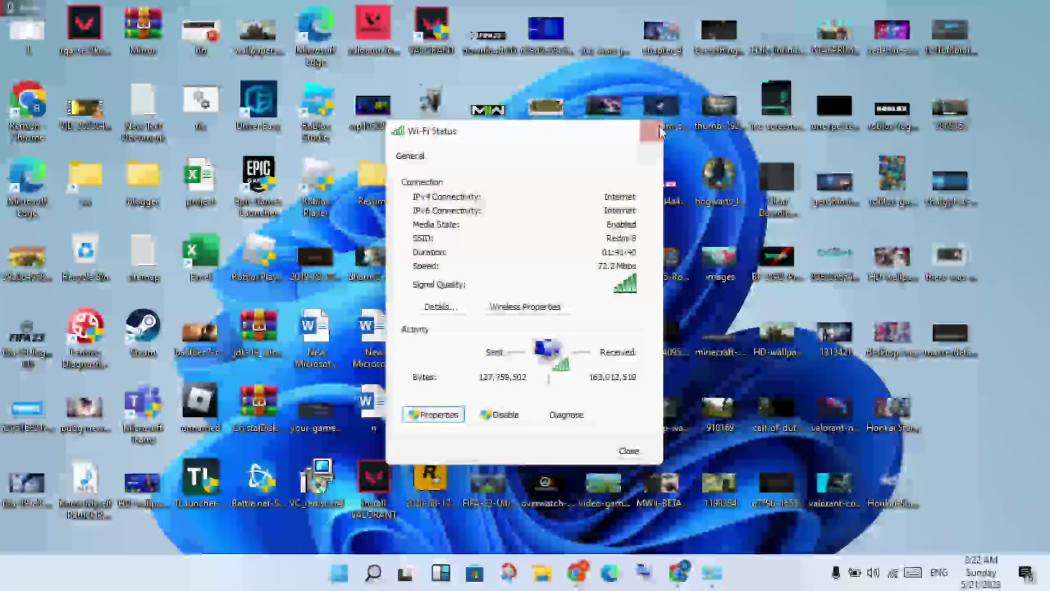
- Close the Wi-Fi Status window and launch the Settings app by searching 'settings'
{"action": "left_click", "coordinate": [660, 131]}
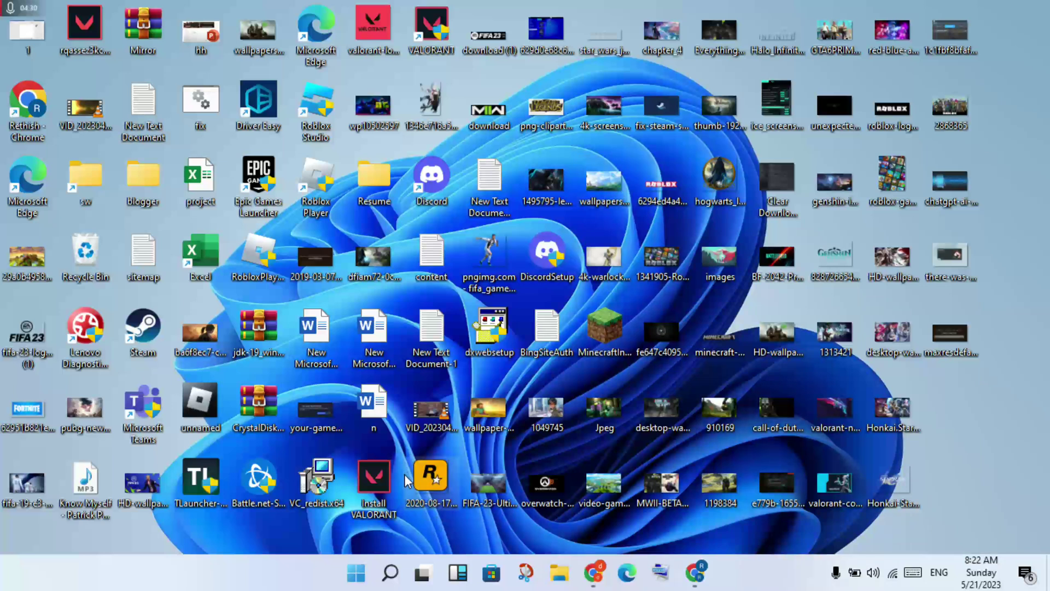
{"action": "left_click", "coordinate": [390, 573]}
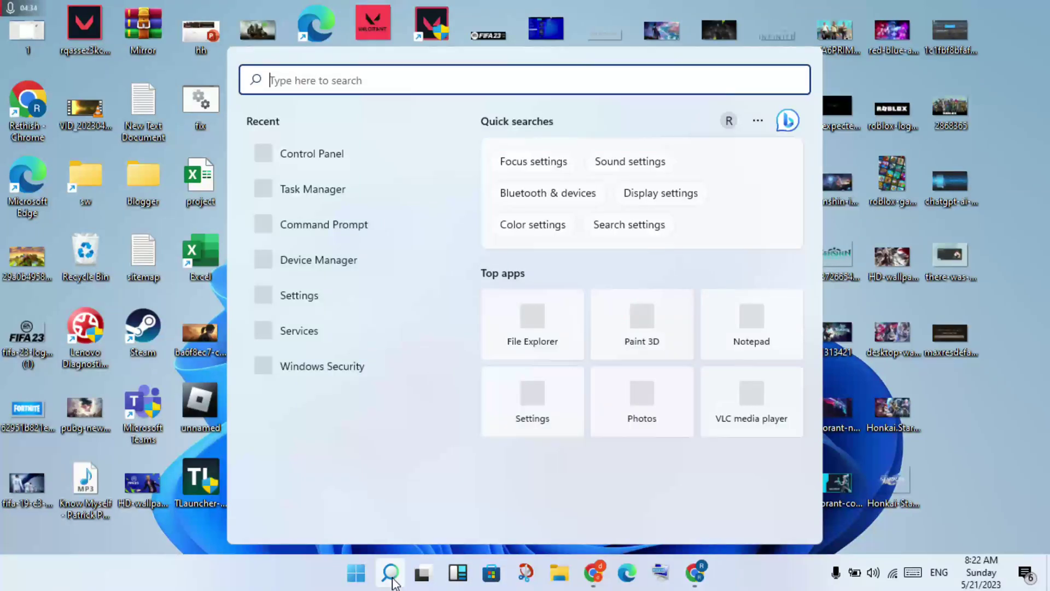
{"action": "type", "text": "sett"}
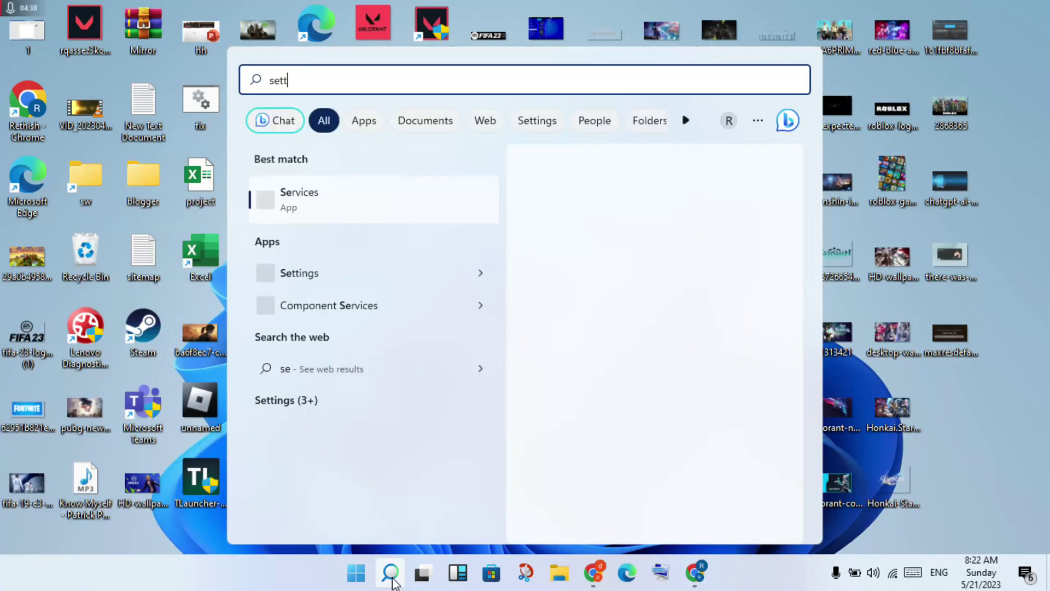
{"action": "type", "text": "ings"}
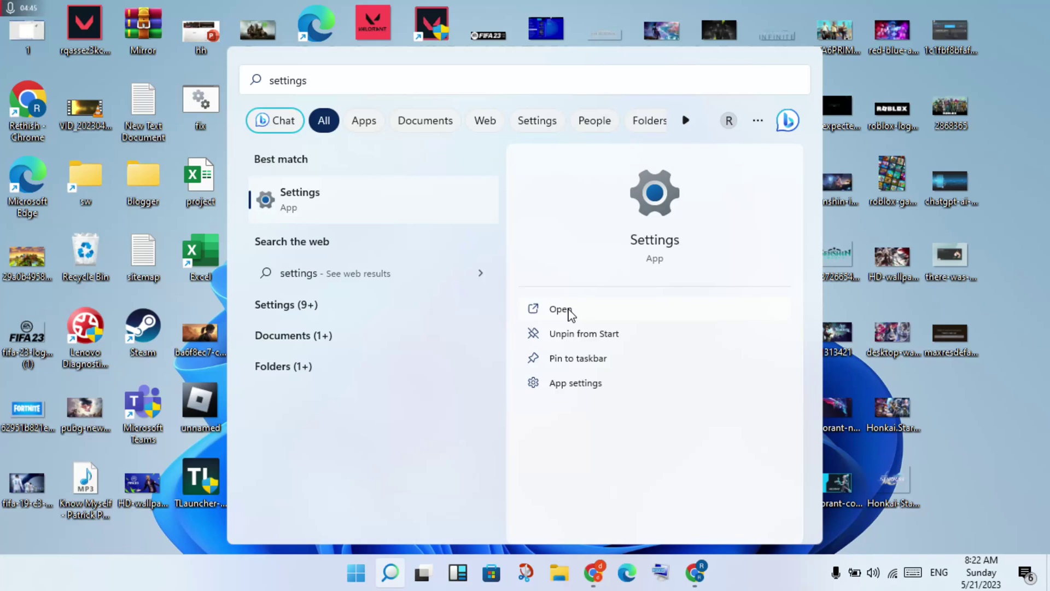
{"action": "left_click", "coordinate": [569, 311]}
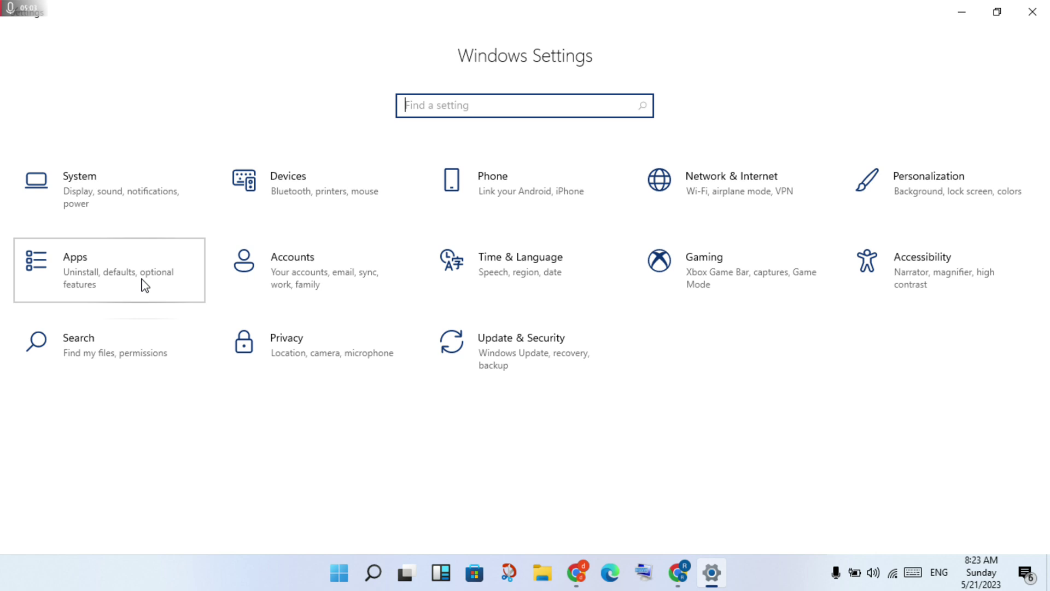
- Open Apps & features, scroll to Minecraft Launcher, and expand it to reveal Move and Uninstall
{"action": "left_click", "coordinate": [170, 295]}
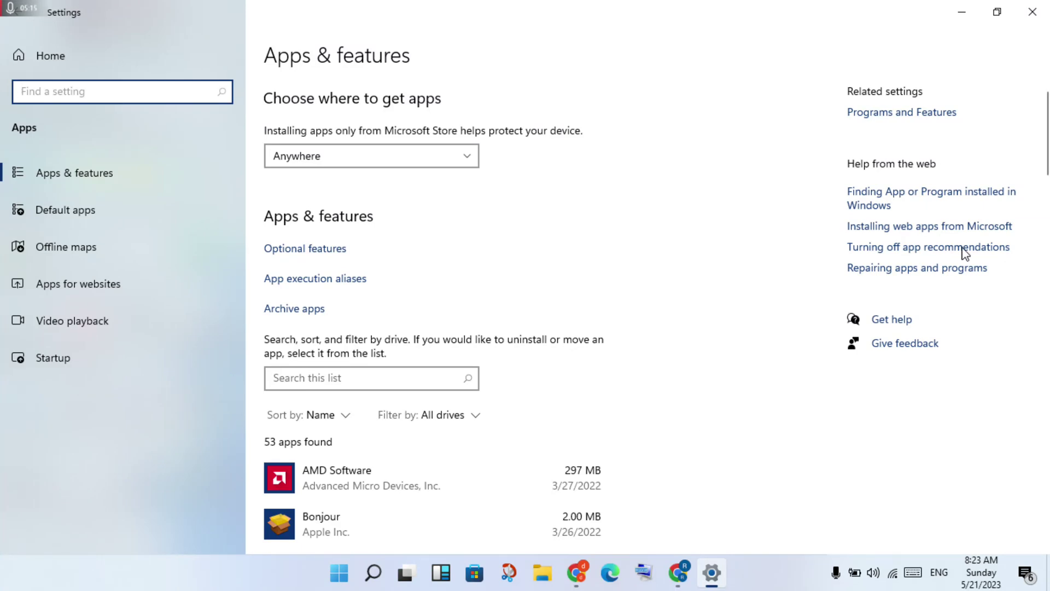
{"action": "scroll", "coordinate": [1045, 159], "scroll_direction": "down", "scroll_amount": 20}
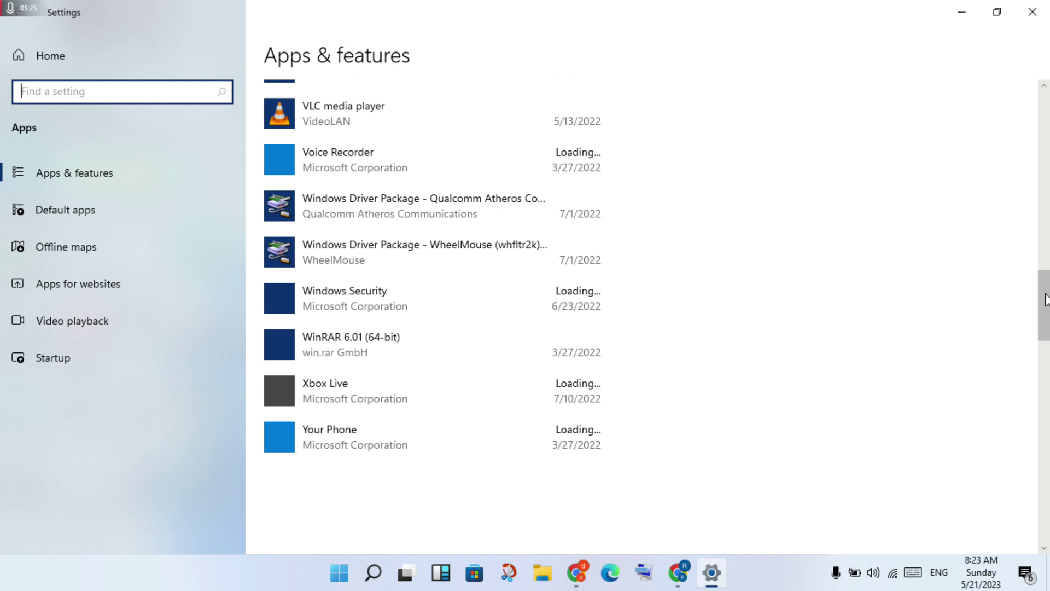
{"action": "left_click_drag", "start_coordinate": [1046, 278], "coordinate": [1045, 243]}
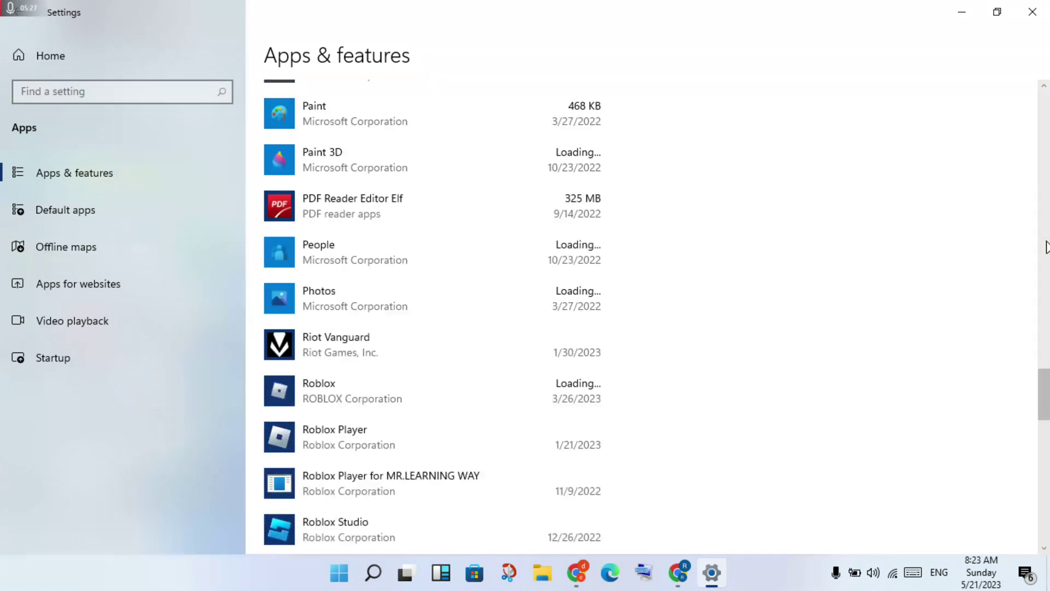
{"action": "left_click_drag", "start_coordinate": [1046, 393], "coordinate": [1046, 358]}
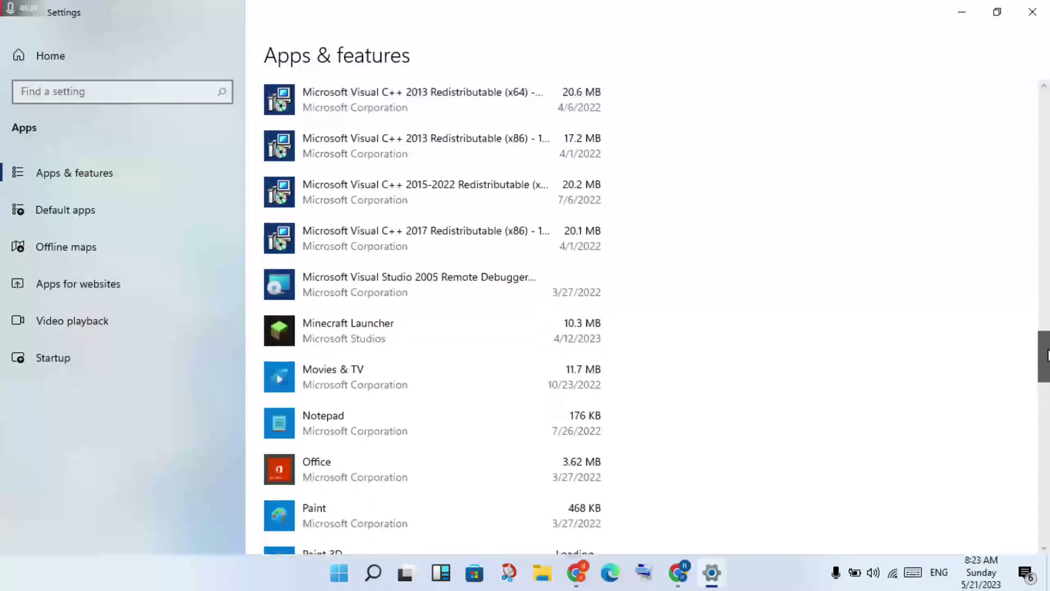
{"action": "left_click", "coordinate": [459, 335]}
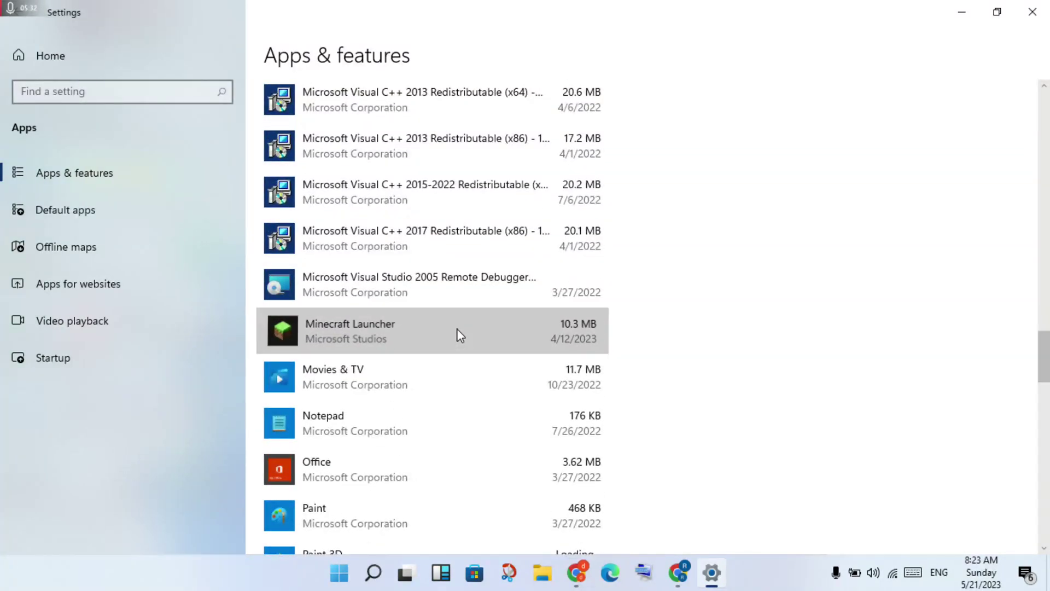
{"action": "left_click", "coordinate": [397, 351]}
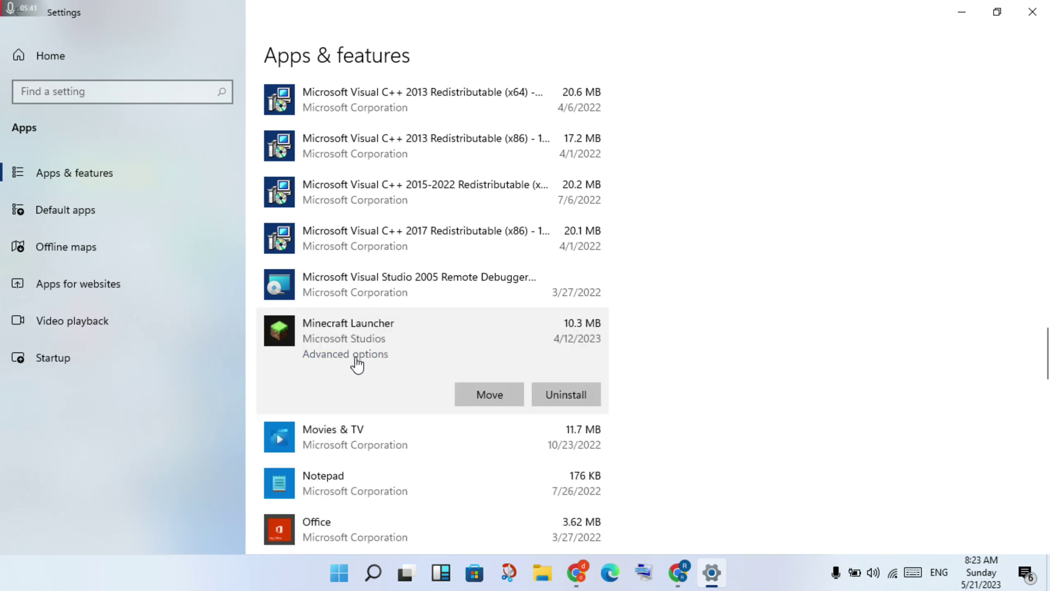
- Reset Minecraft Launcher's app data from its Advanced options, confirm the reset, then close Settings
{"action": "left_click", "coordinate": [356, 356]}
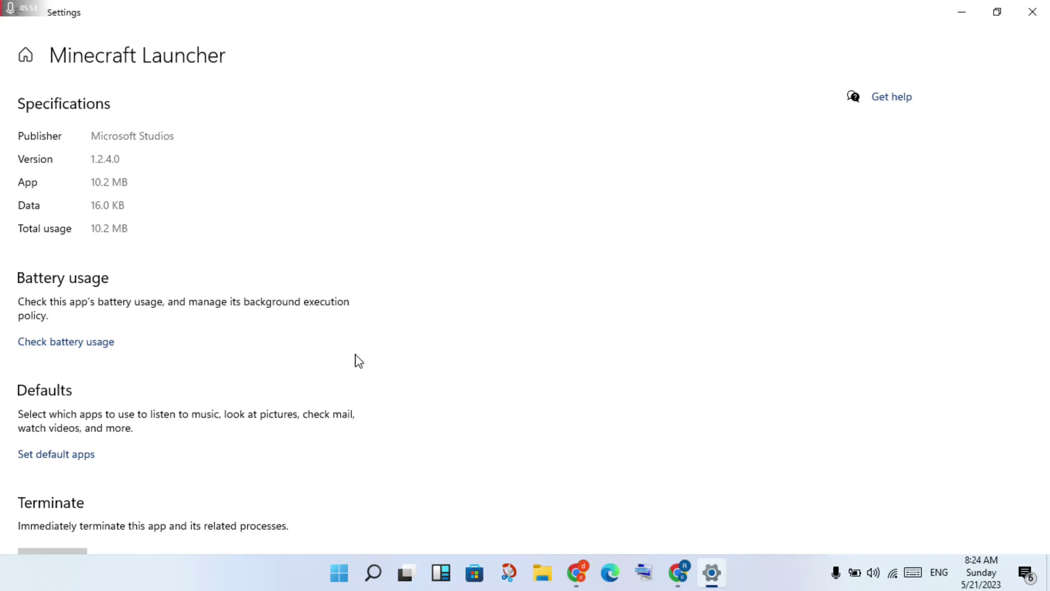
{"action": "scroll", "coordinate": [355, 358], "scroll_direction": "down", "scroll_amount": 10}
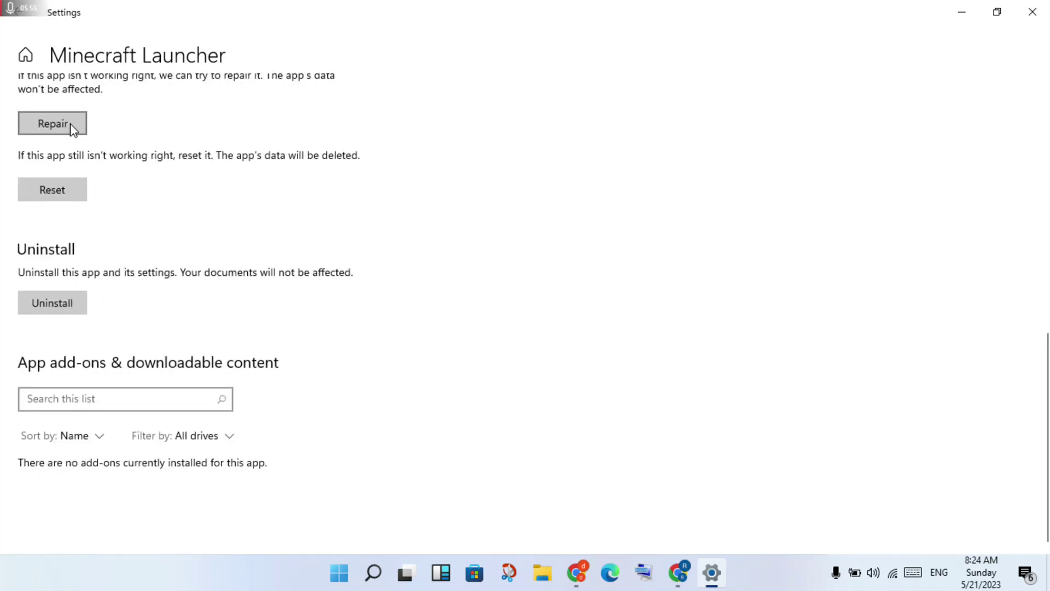
{"action": "left_click", "coordinate": [74, 198]}
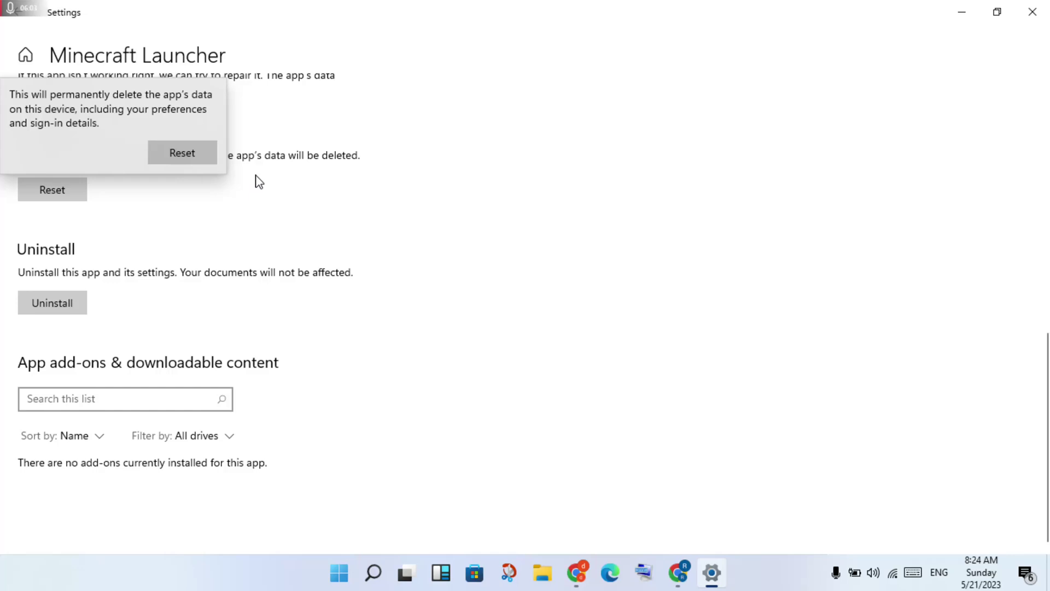
{"action": "left_click", "coordinate": [182, 154]}
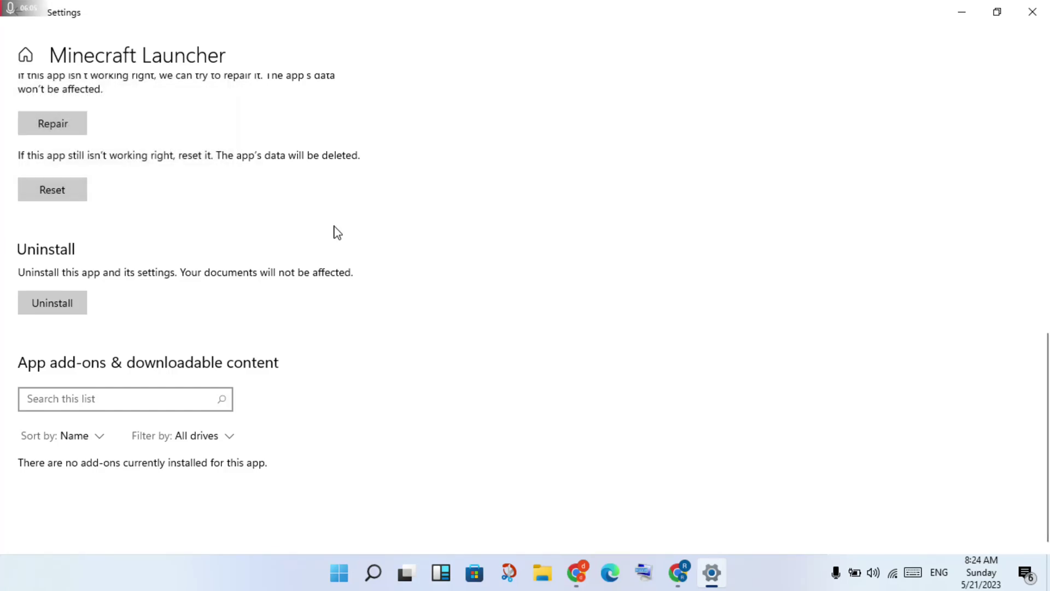
{"action": "scroll", "coordinate": [338, 232], "scroll_direction": "up", "scroll_amount": 10}
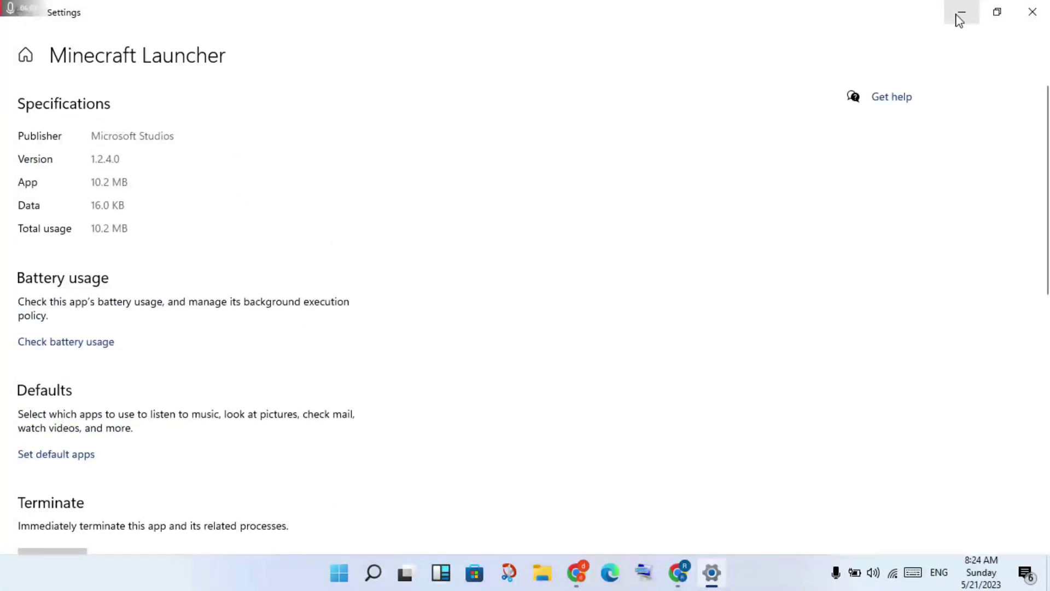
{"action": "left_click", "coordinate": [1033, 12]}
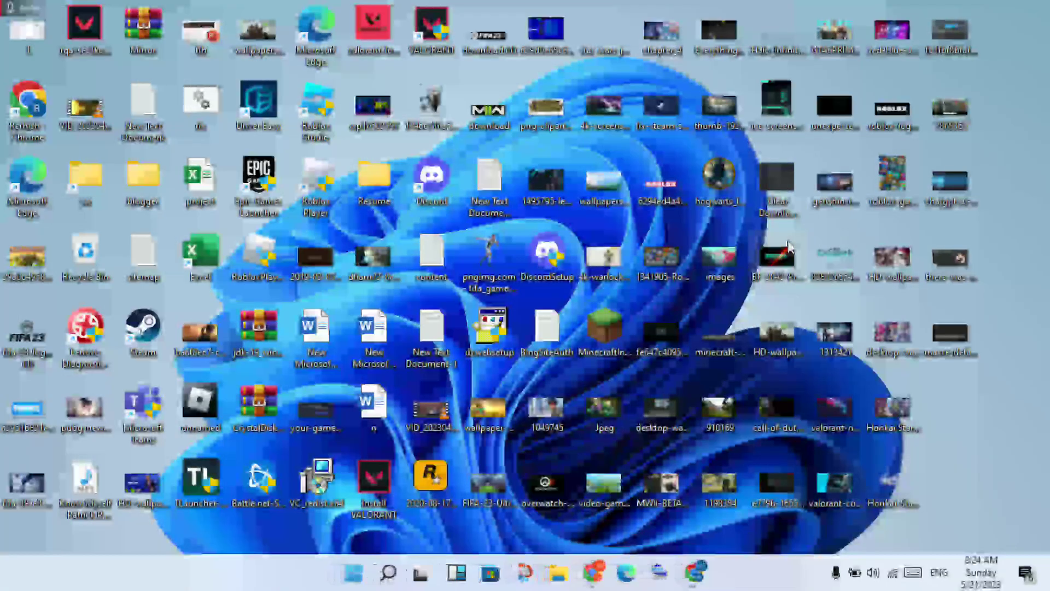